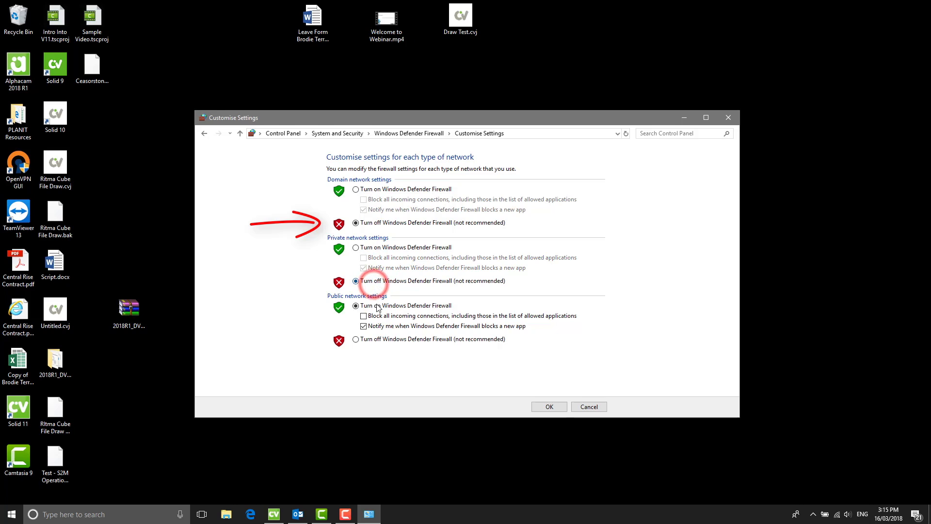
- Turn off Windows Defender Firewall for public networks and apply the customised network settings
left_click(383, 339)
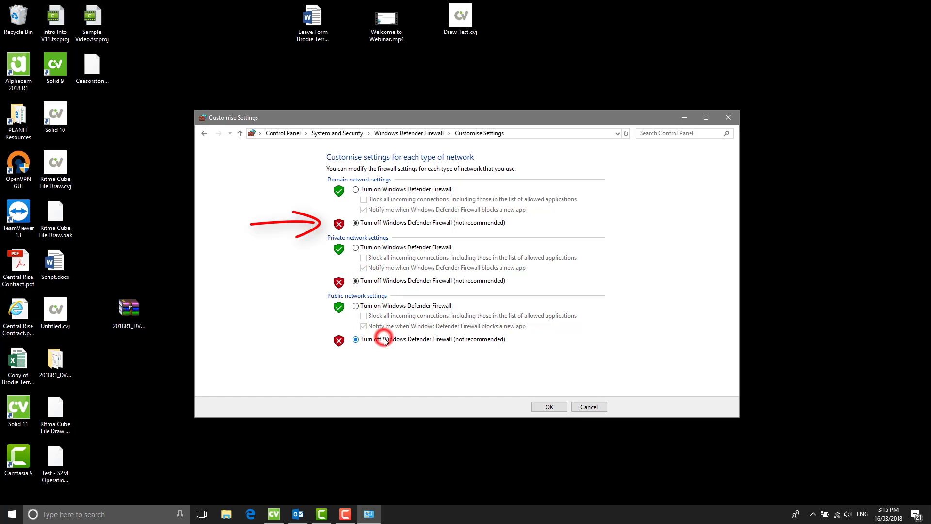
left_click(543, 406)
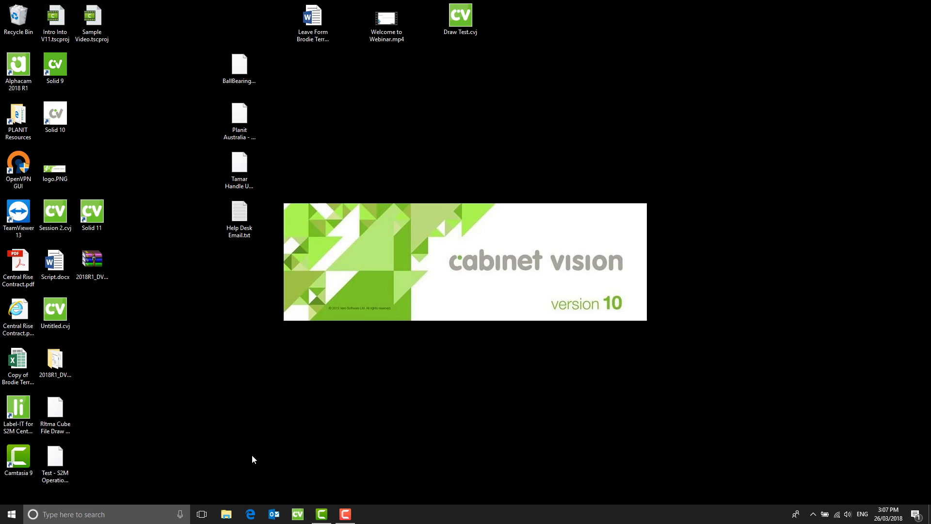
- Open the security permissions of the Cabinet Vision folder on the C: drive for editing
left_click(226, 514)
scroll(383, 293, "down", 4)
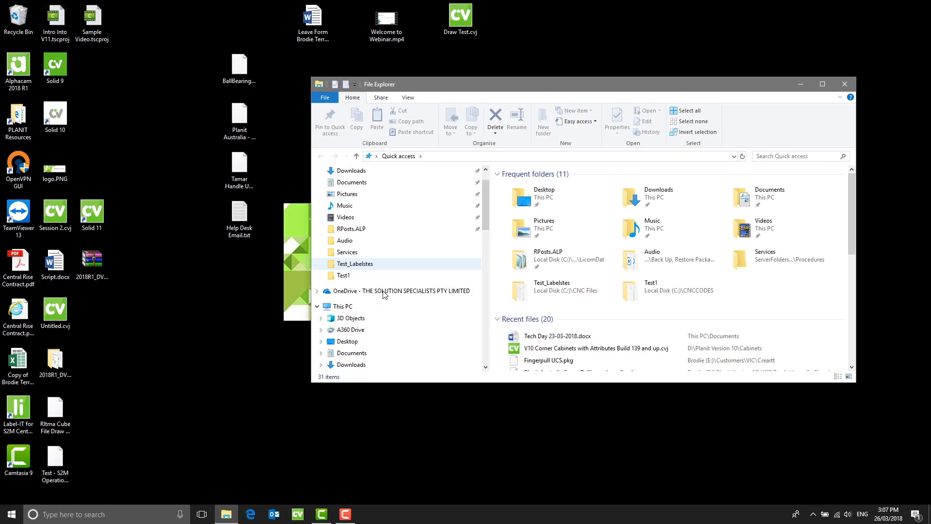
left_click(349, 329)
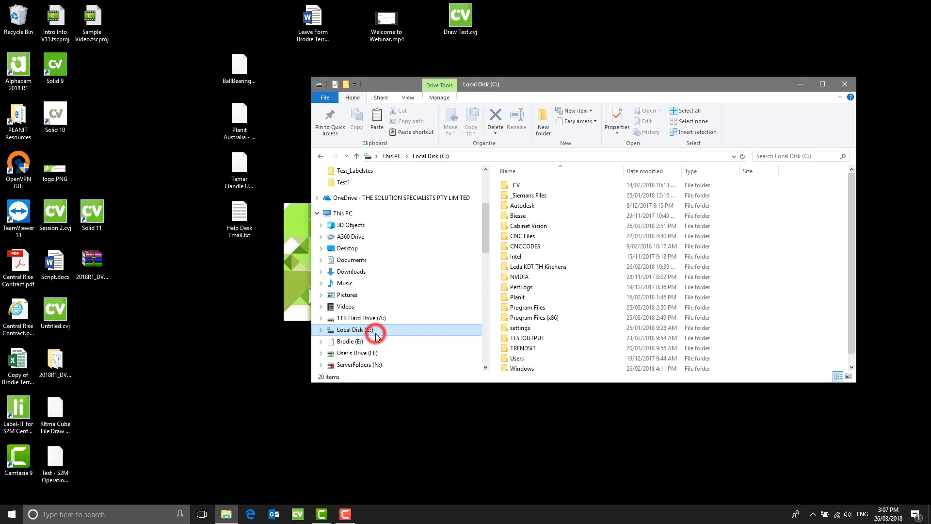
right_click(556, 228)
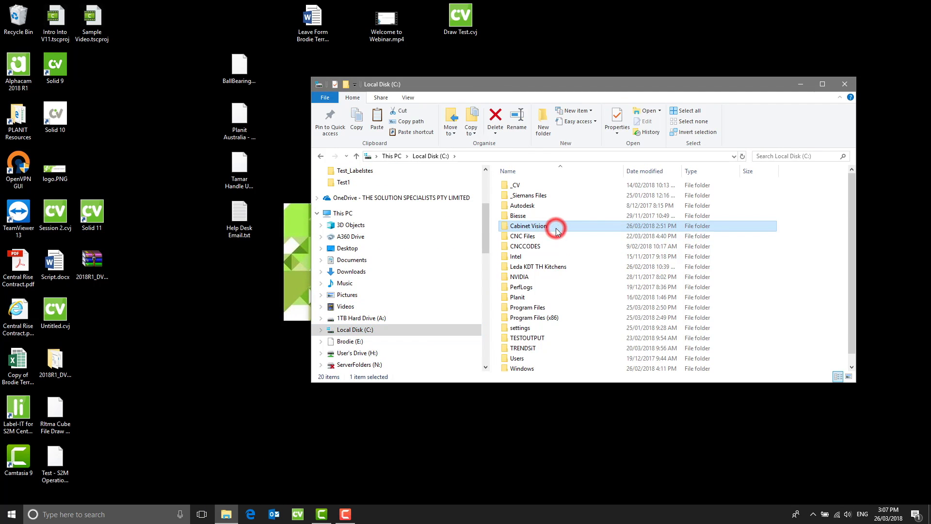
left_click(585, 466)
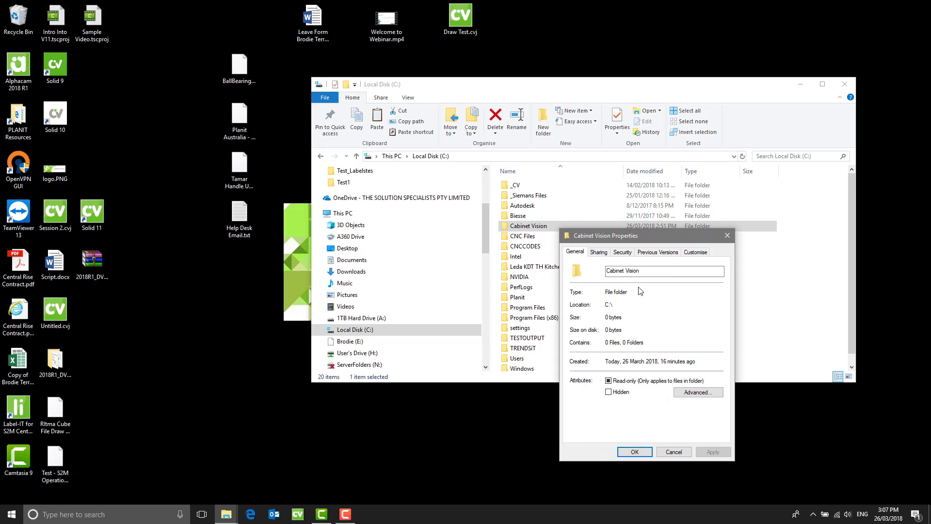
left_click(625, 252)
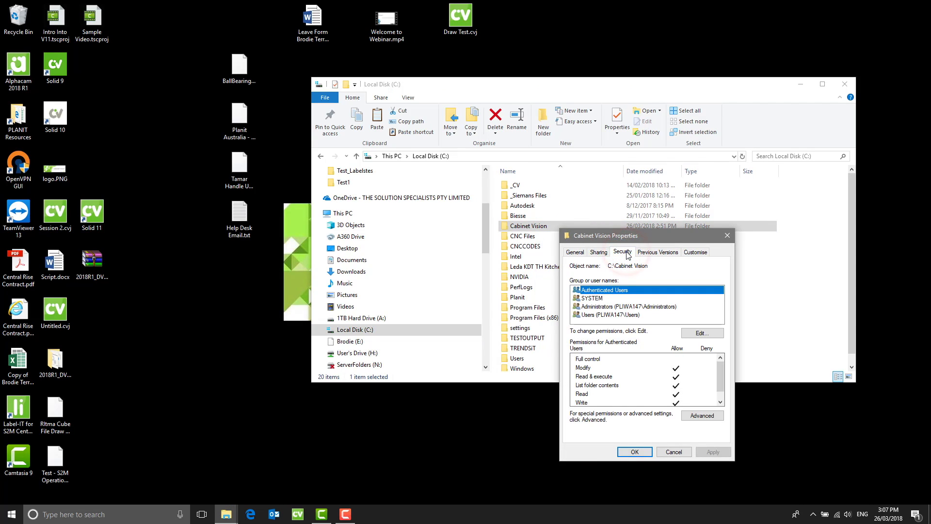
left_click(701, 334)
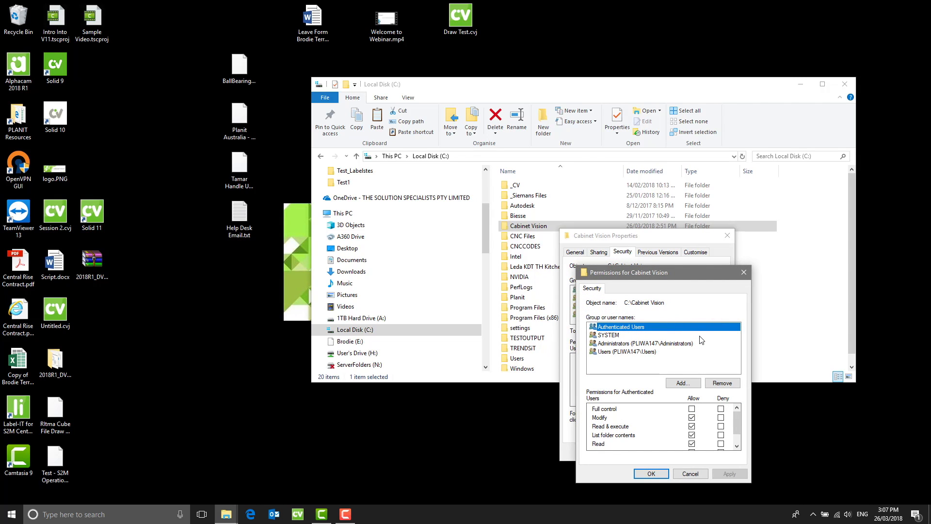
- Add the Everyone group to the Cabinet Vision folder's permissions and allow it Full control
left_click(682, 383)
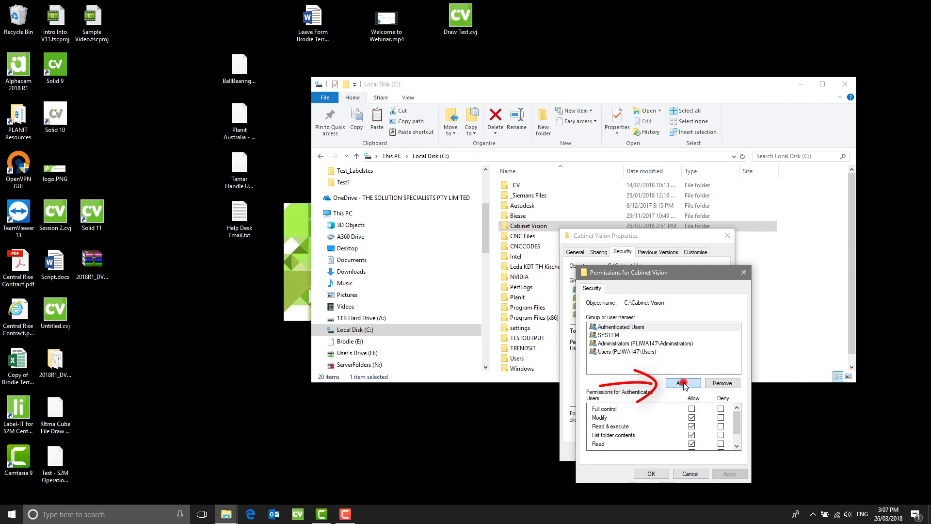
type("ev")
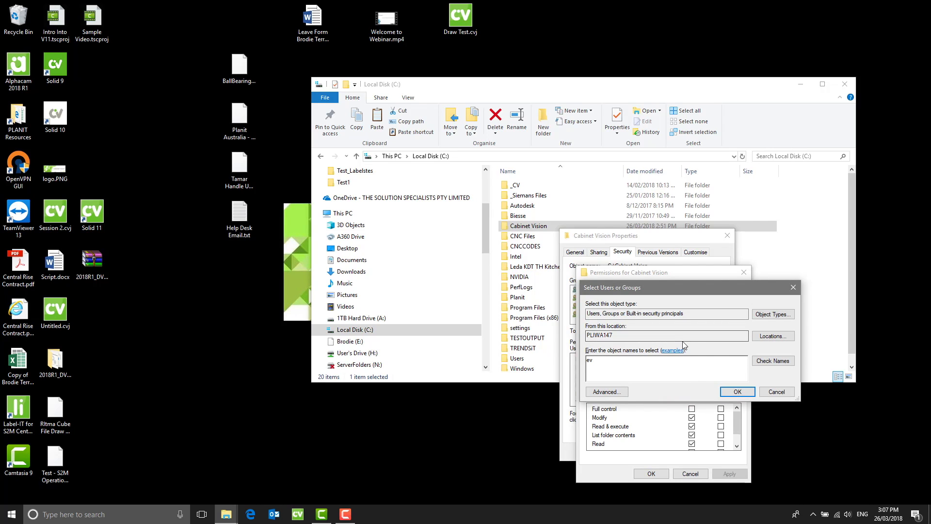
left_click(742, 392)
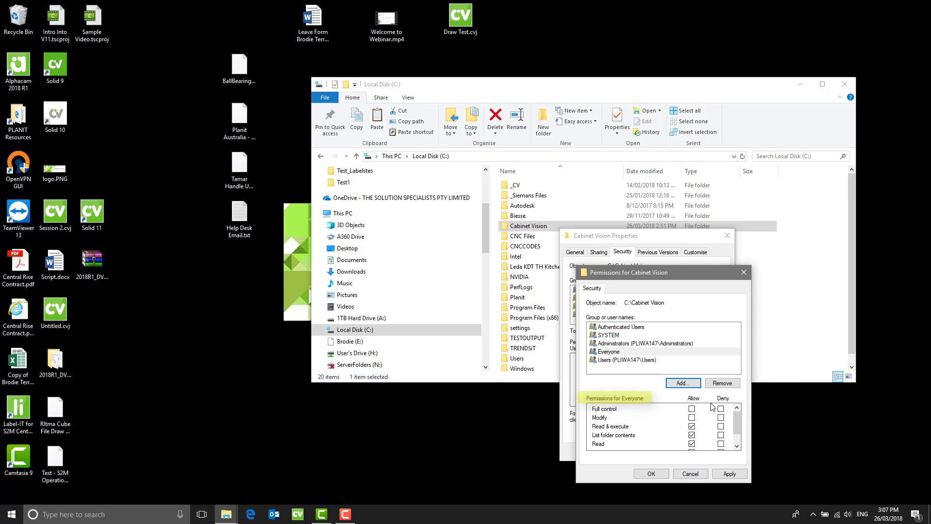
left_click(692, 409)
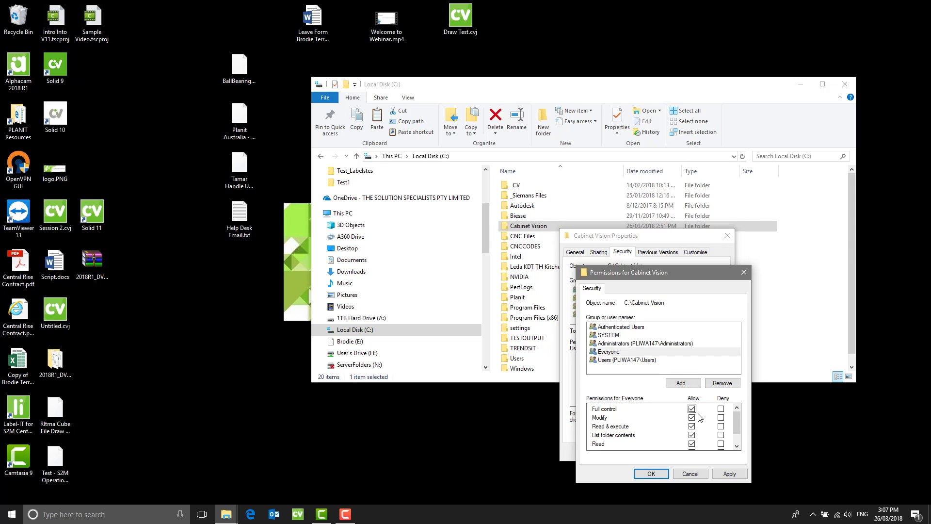
left_click(651, 474)
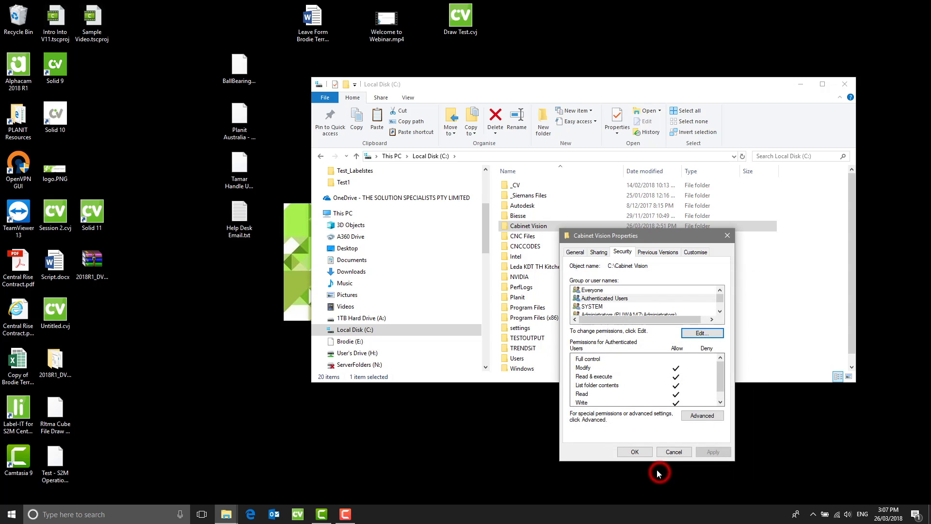
left_click(638, 451)
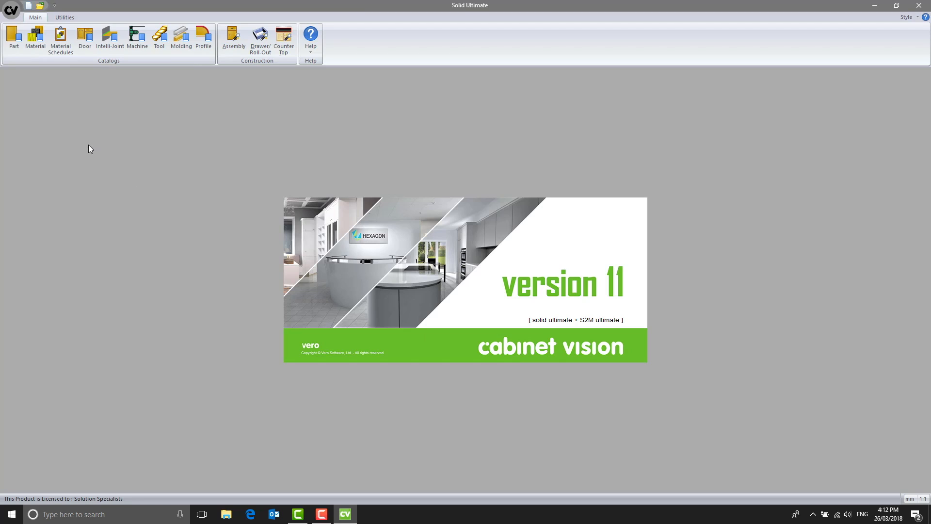
- Close Solid Ultimate and open the C:\Cabinet Vision\Solid_11 folder in File Explorer
left_click(11, 9)
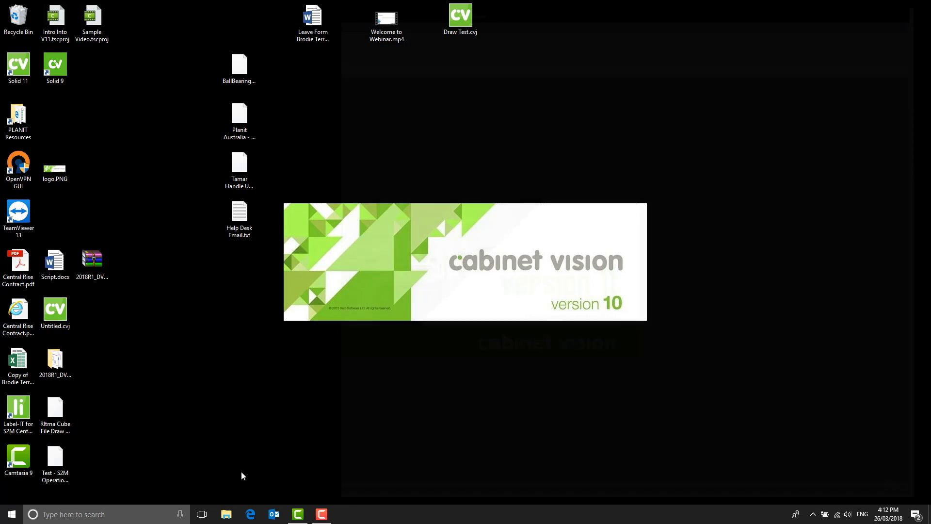
left_click(224, 514)
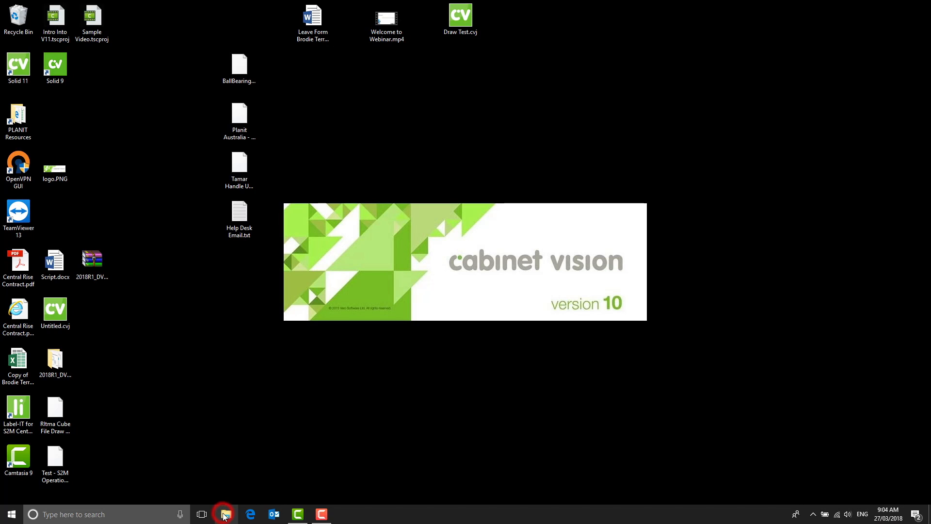
scroll(248, 429, "down", 4)
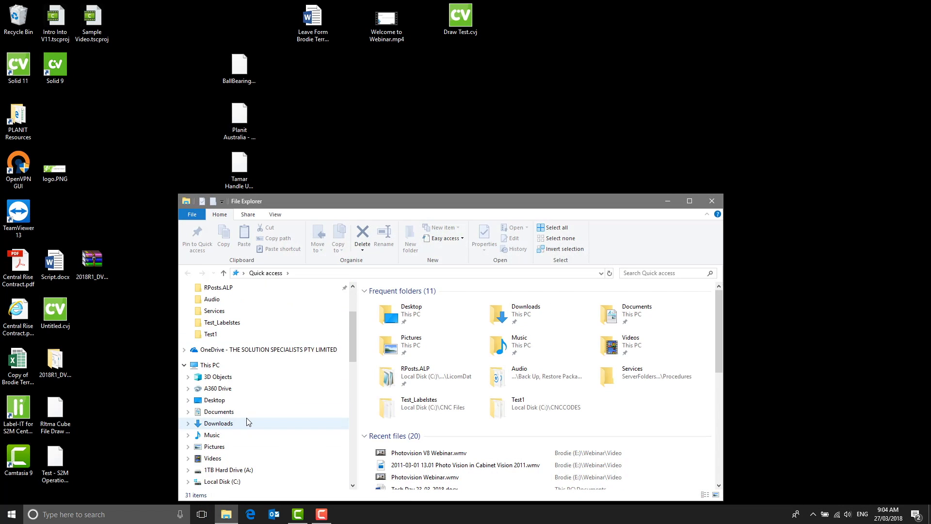
left_click(238, 434)
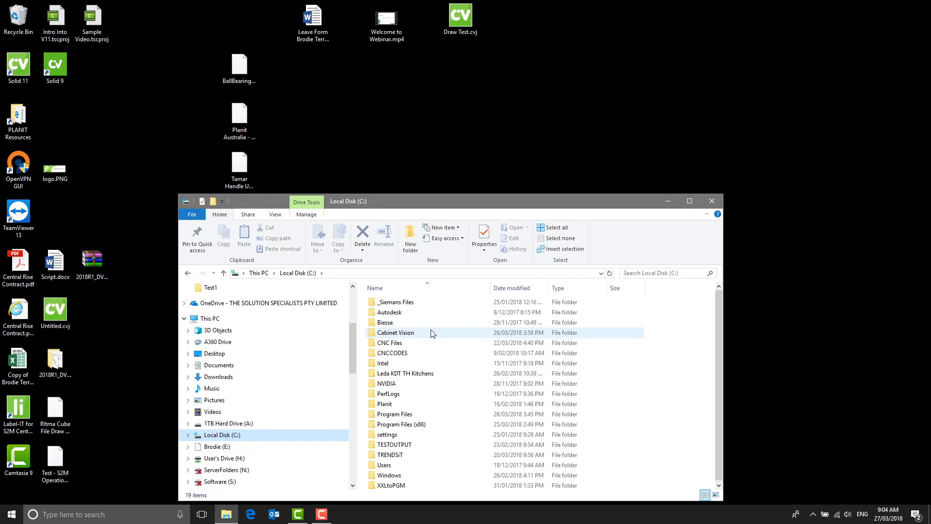
double_click(431, 332)
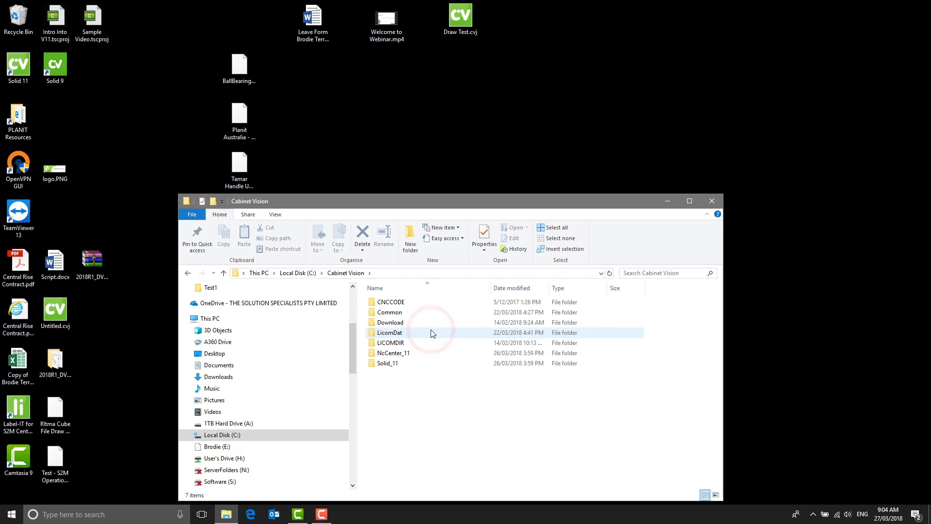
double_click(399, 363)
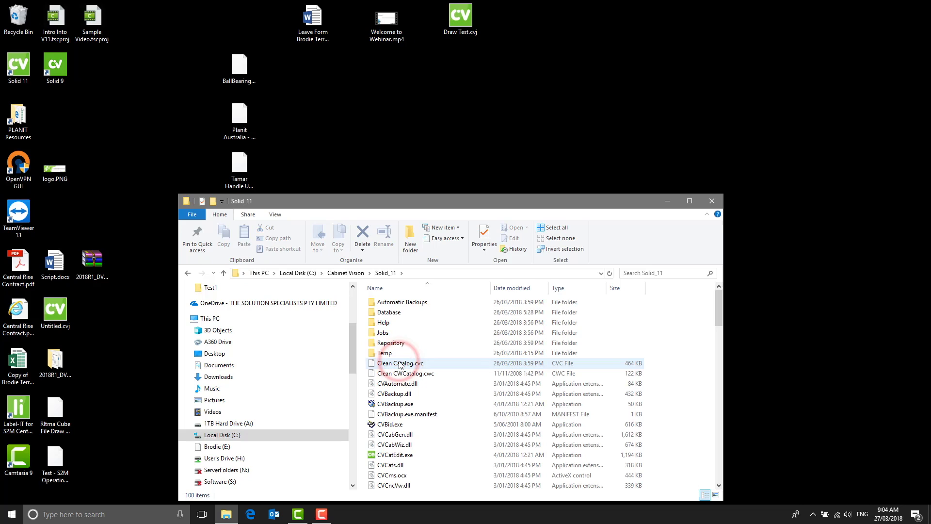
- Run CVBackup.exe as administrator and decline deleting old backups before proceeding
scroll(399, 361, "down", 2)
left_click(398, 352)
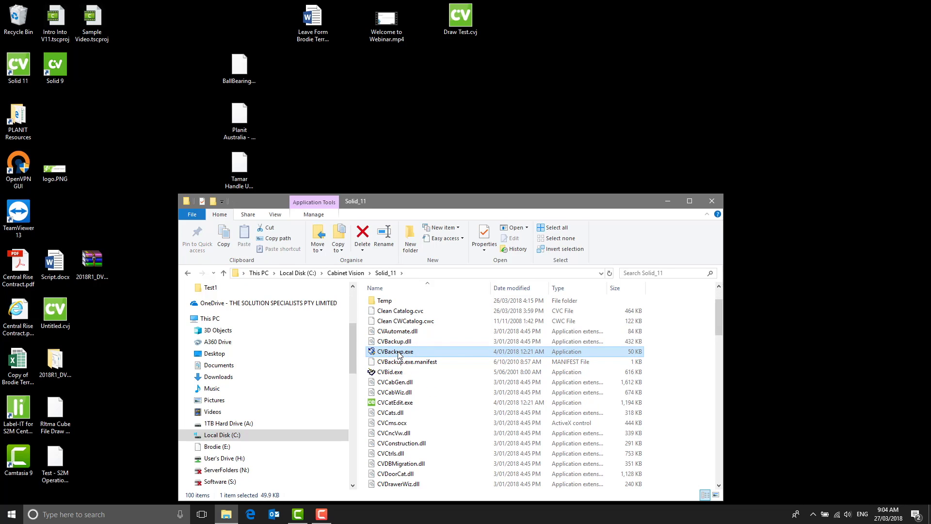
right_click(398, 352)
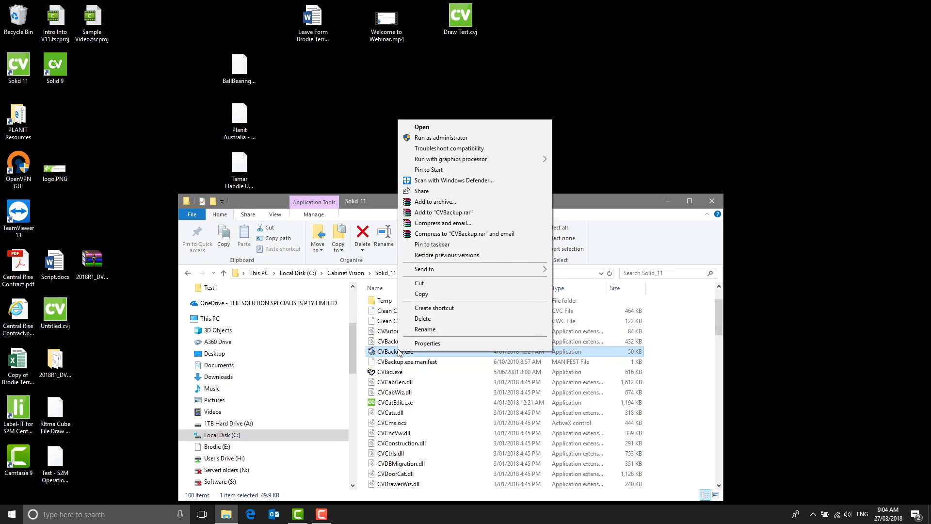
left_click(443, 137)
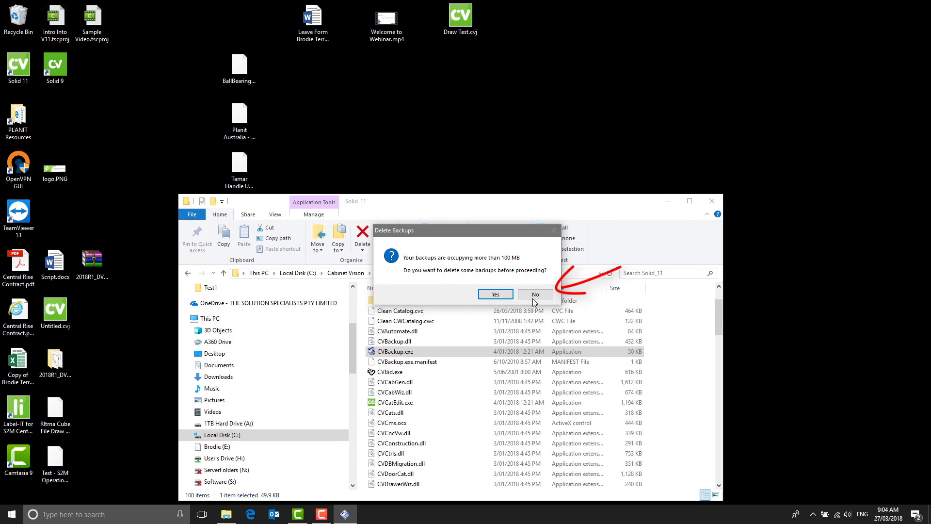
left_click(536, 294)
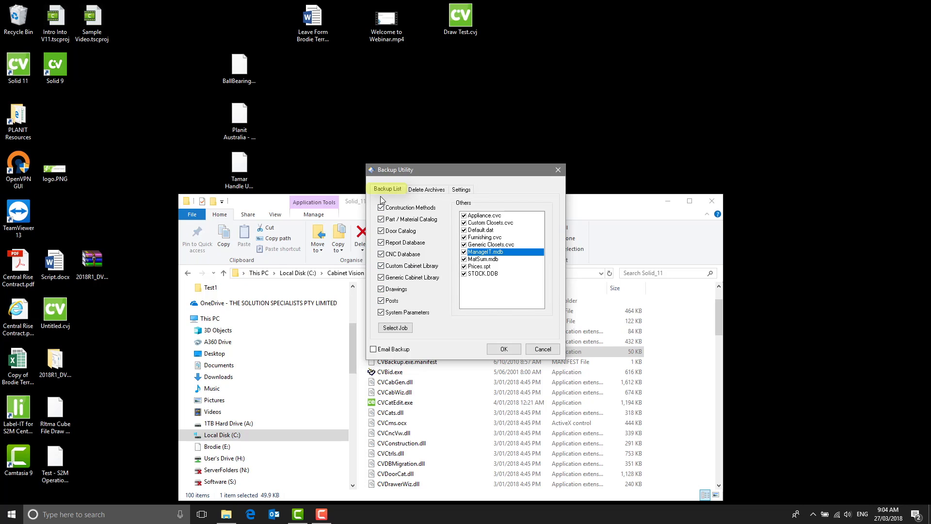
- Examine the Backup Utility's job selection, archive deletion list and backup settings
left_click(382, 221)
left_click(391, 329)
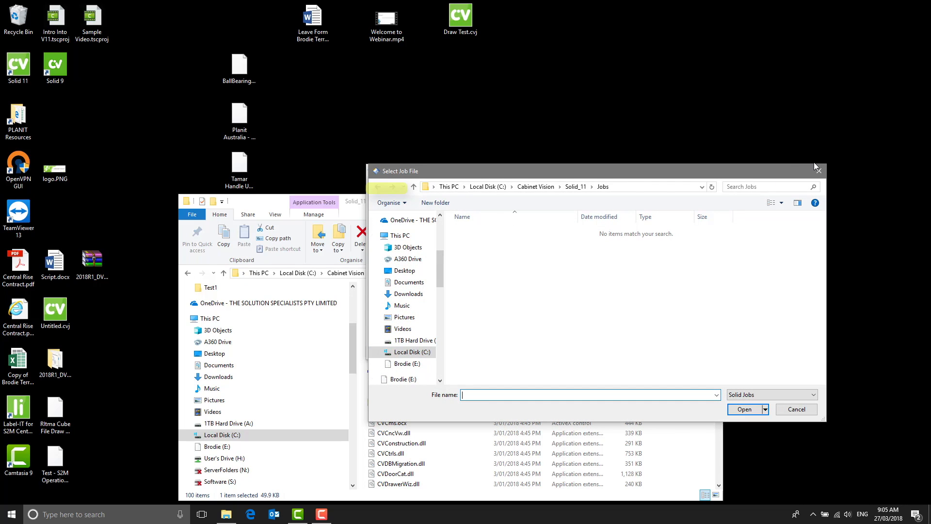
left_click(818, 171)
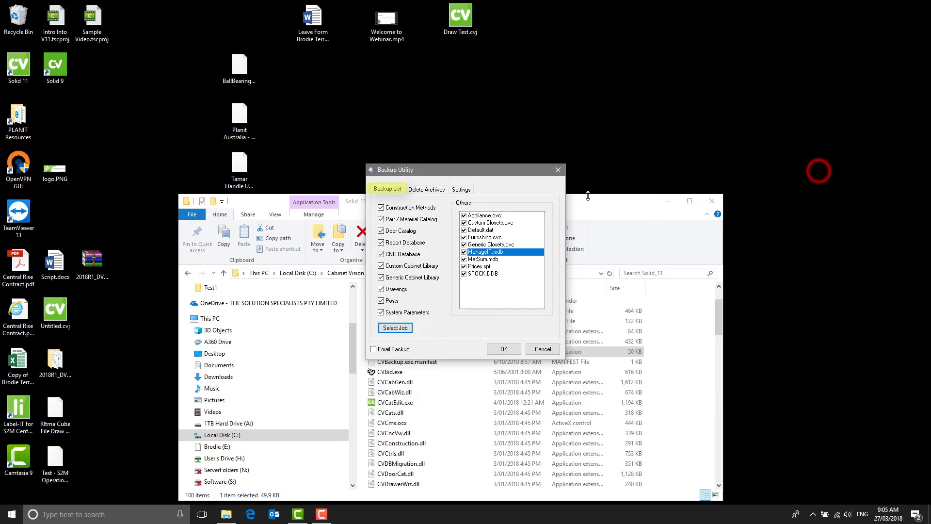
left_click(426, 190)
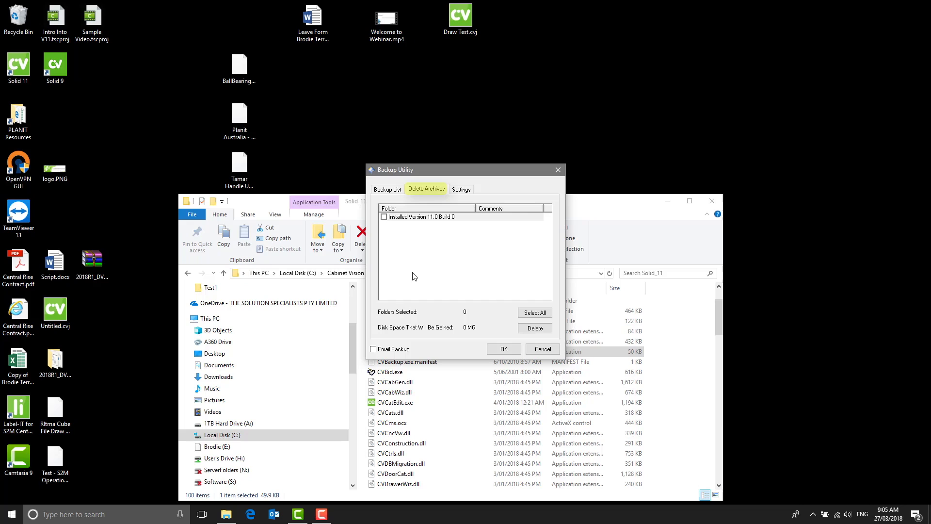
left_click(461, 190)
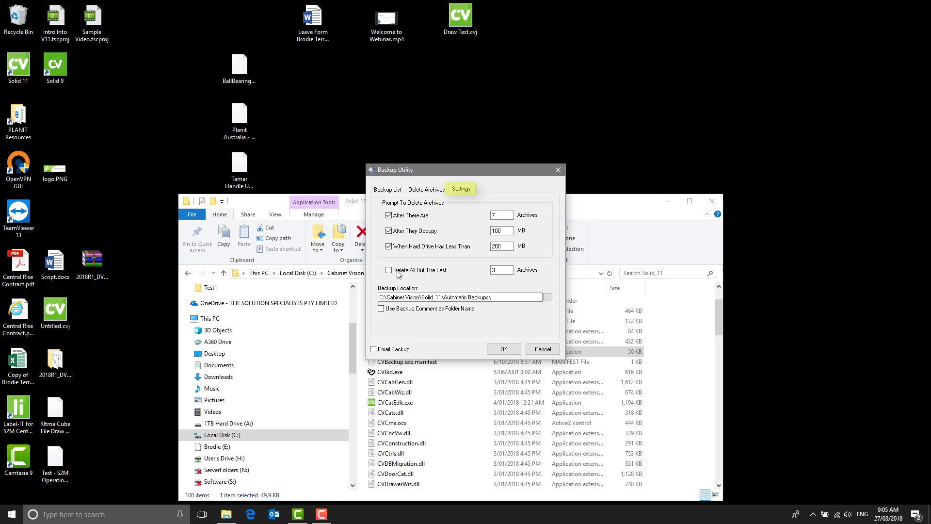
- Return to the backup list and create a backup of all listed items without a description
left_click(394, 190)
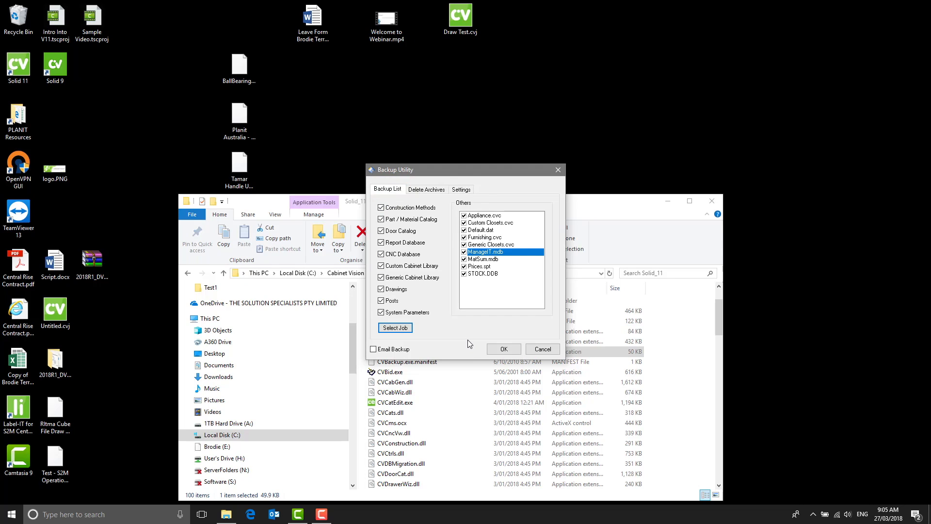
left_click(500, 348)
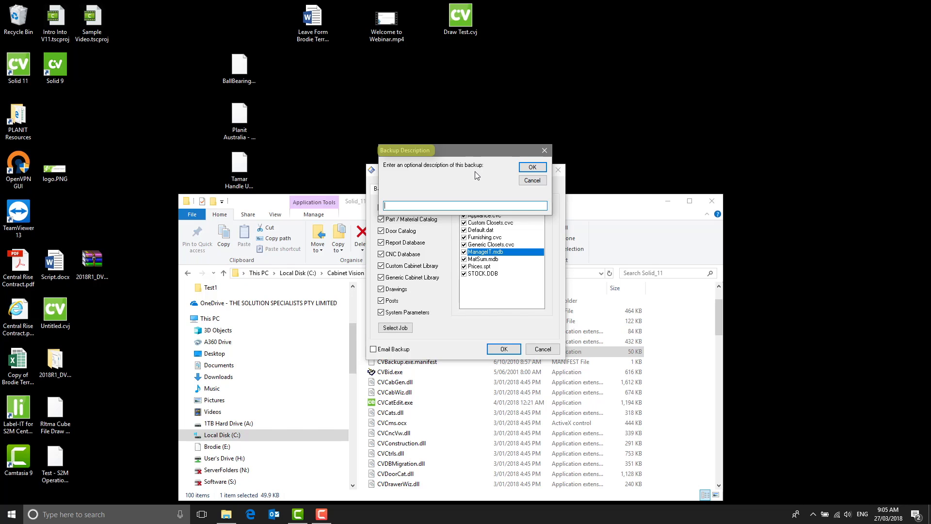
left_click(529, 167)
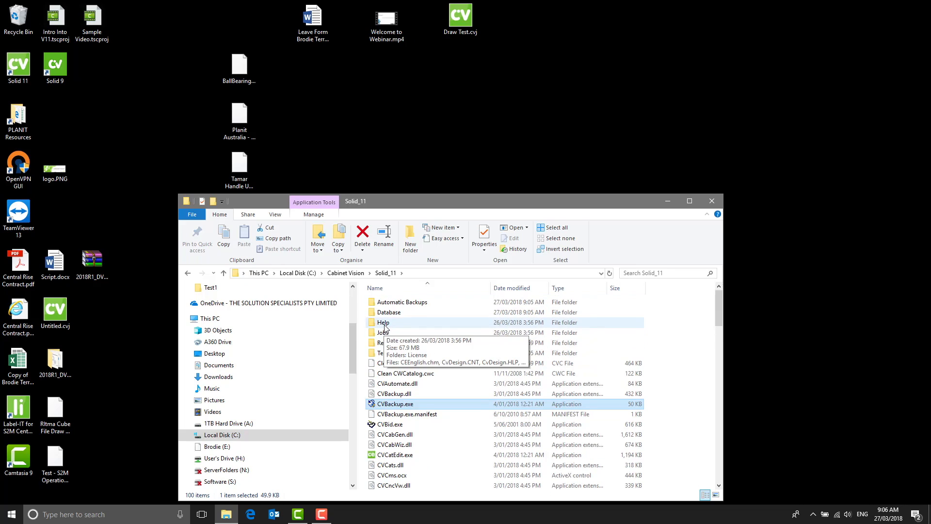
- Copy the 03 27 18 - 09 05am folder from Automatic Backups to the E: drive and close File Explorer
double_click(399, 303)
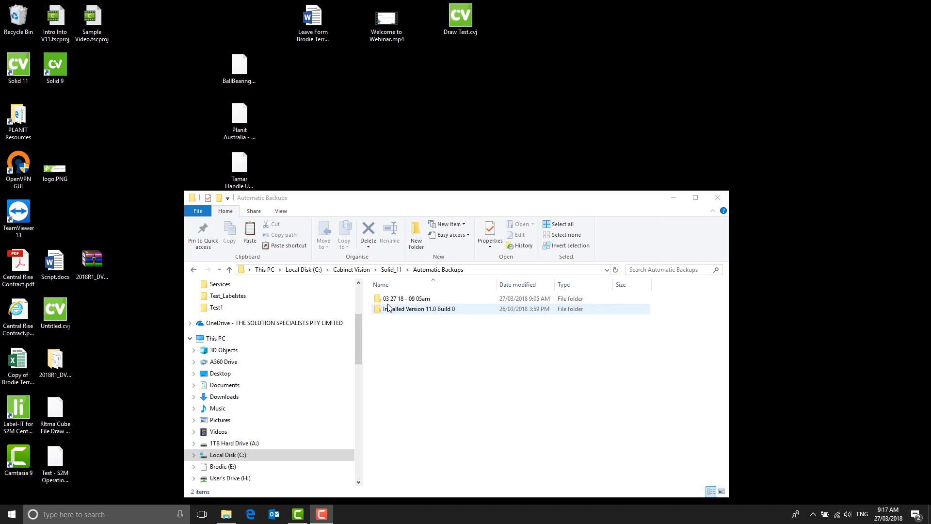
left_click(388, 297)
right_click(388, 298)
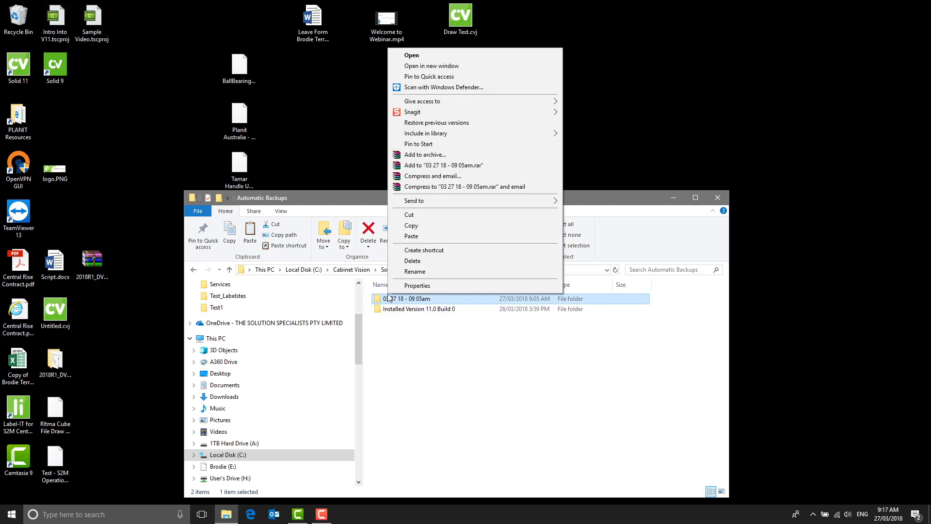
left_click(412, 225)
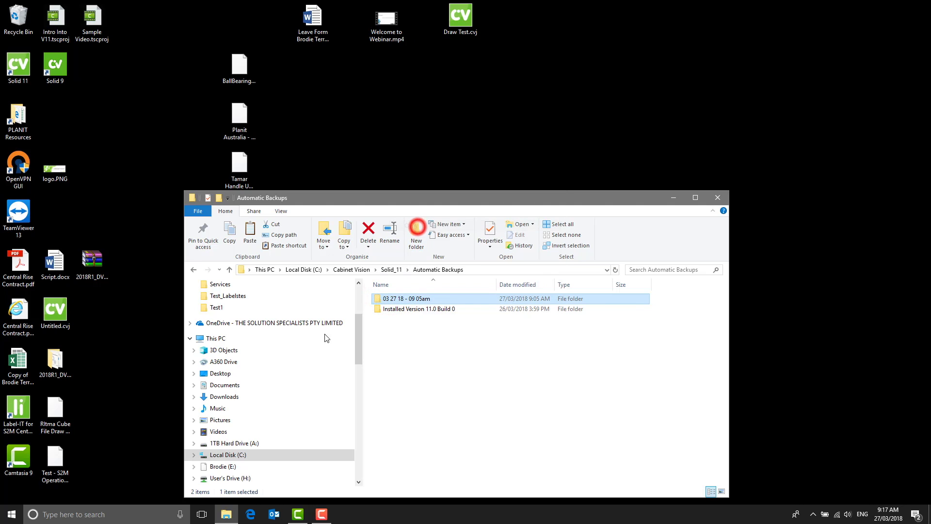
left_click(234, 465)
right_click(641, 358)
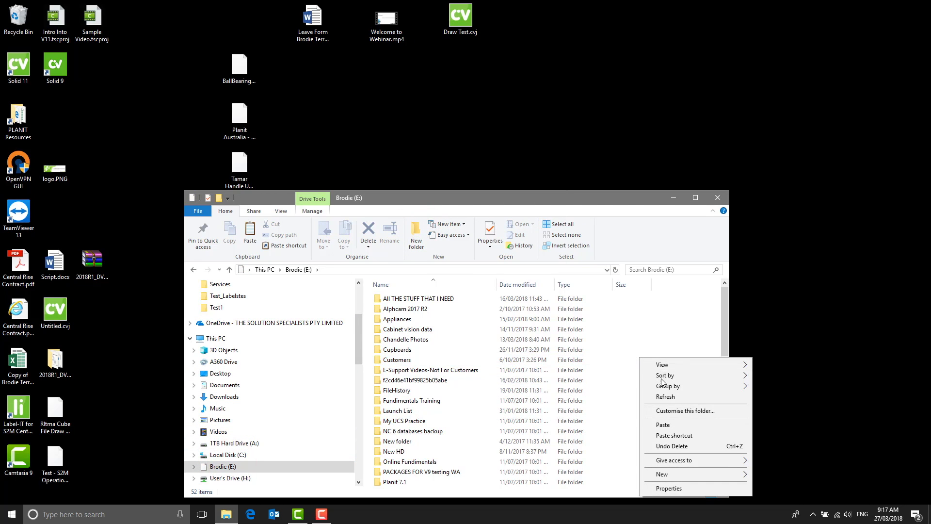
left_click(669, 424)
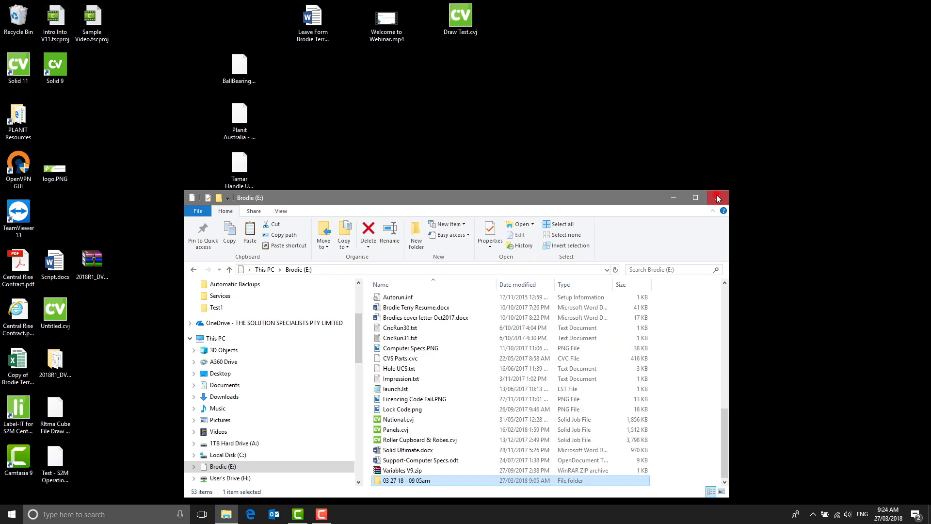
left_click(718, 197)
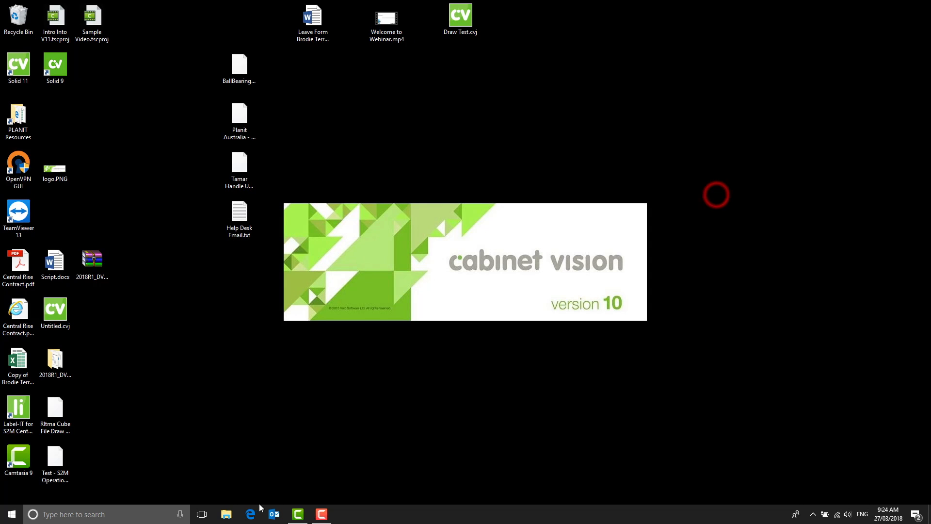
- Reopen File Explorer and go to the C:\Cabinet Vision\Solid_11 folder
left_click(231, 518)
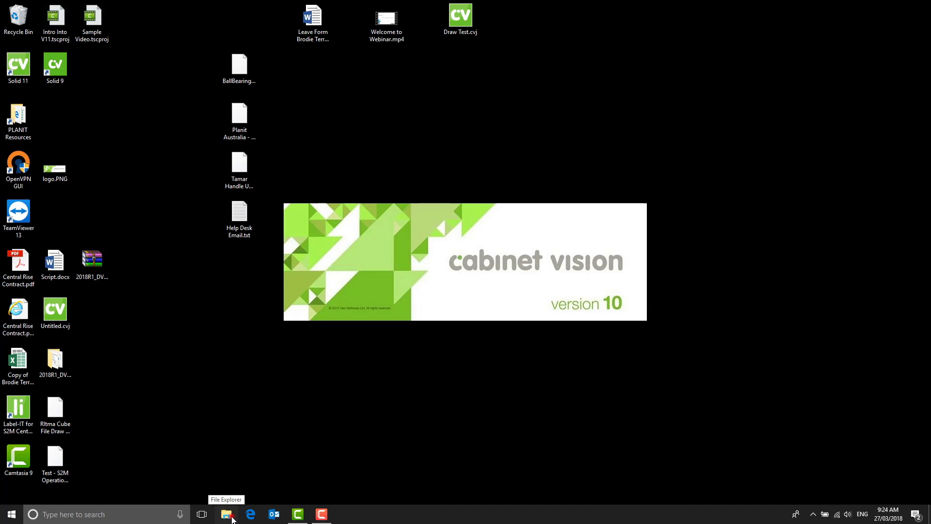
scroll(238, 420, "down", 4)
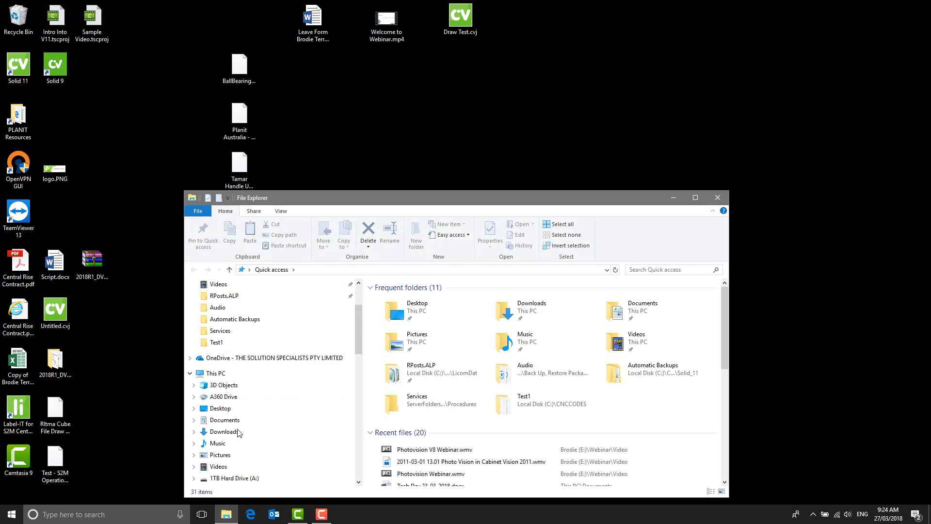
left_click(241, 420)
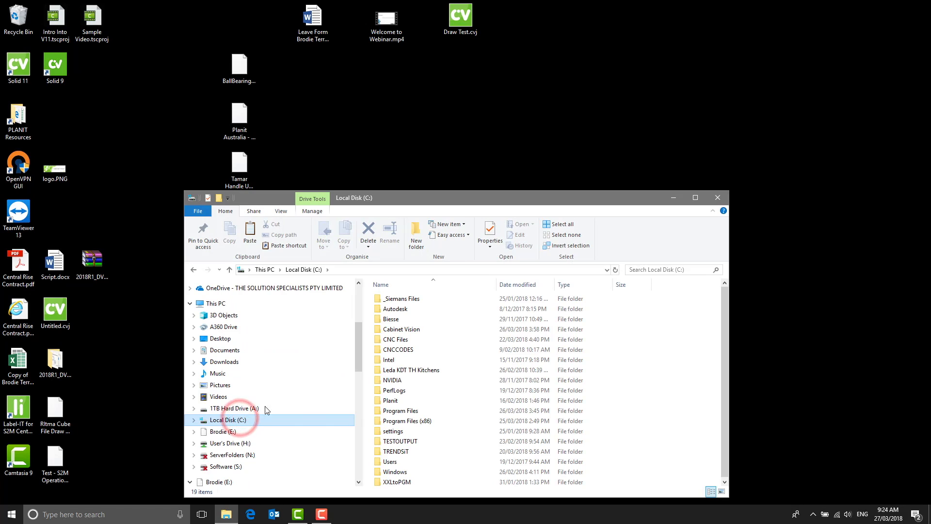
double_click(426, 330)
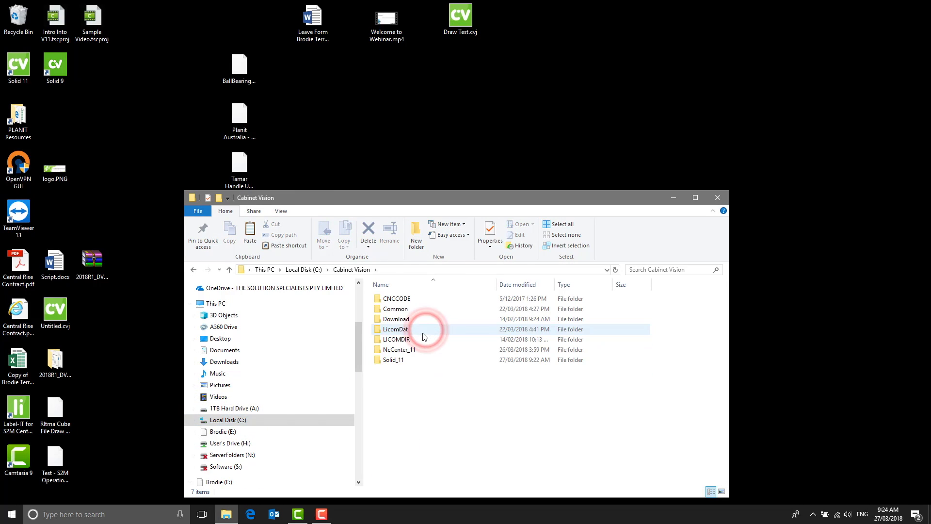
right_click(391, 361)
left_click(392, 361)
double_click(391, 361)
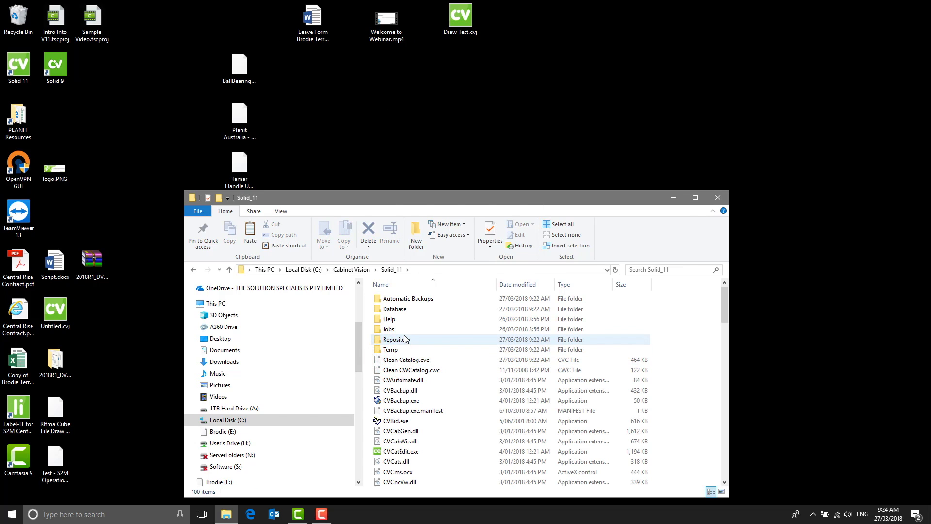
- Find CVRestore.exe in the Solid_11 folder and run it as administrator
scroll(405, 338, "down", 8)
scroll(405, 338, "down", 8)
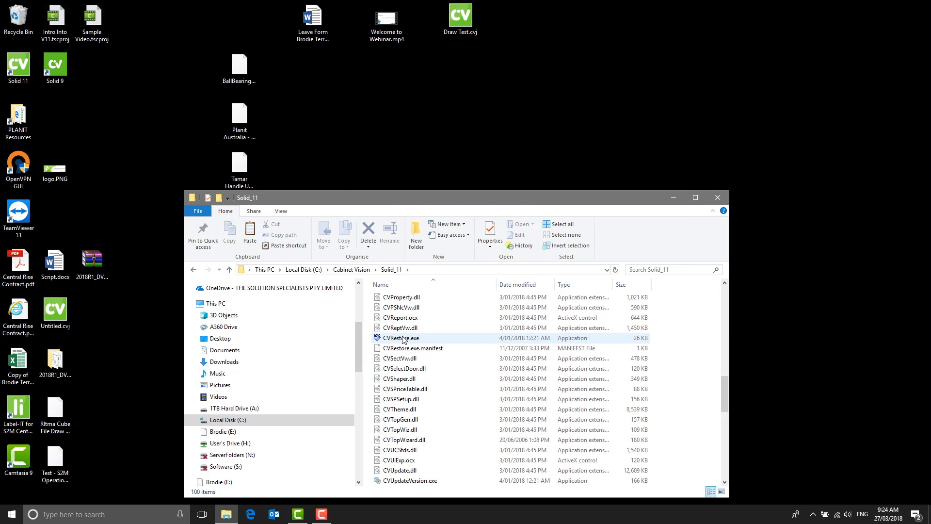
left_click(403, 338)
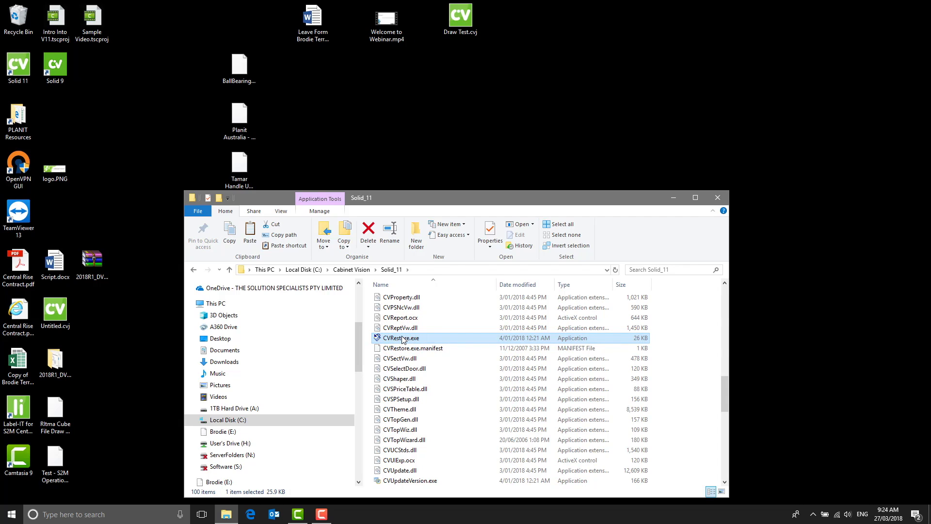
right_click(402, 339)
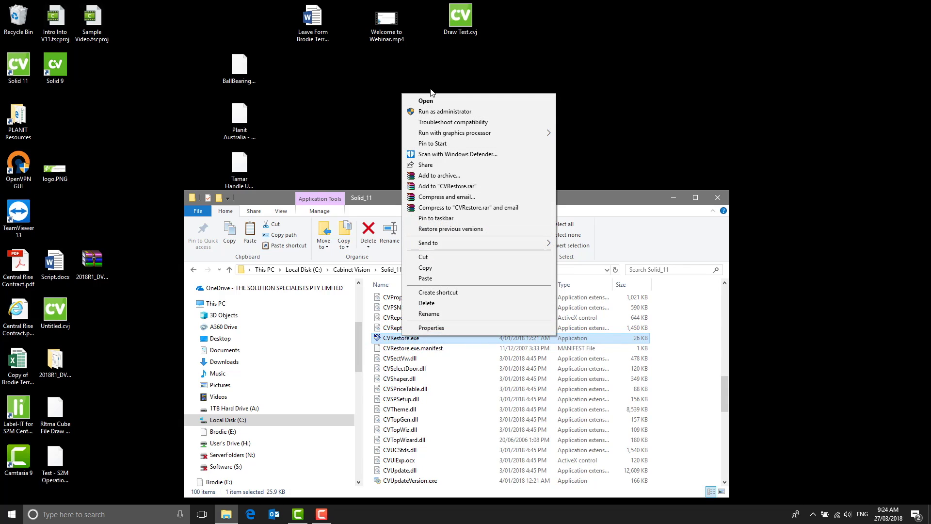
left_click(430, 112)
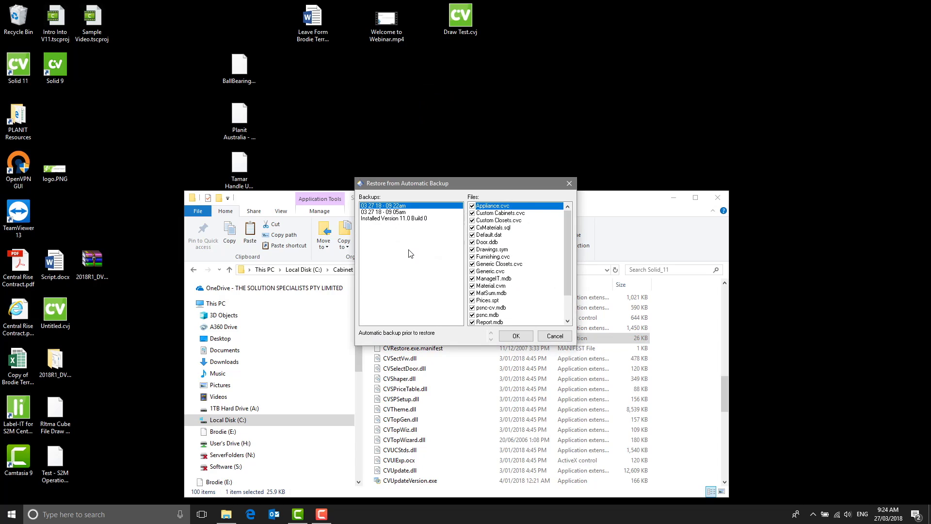
- Select the 03 27 18 - 09 05am backup, review its file list and restore it with all files included
left_click(394, 211)
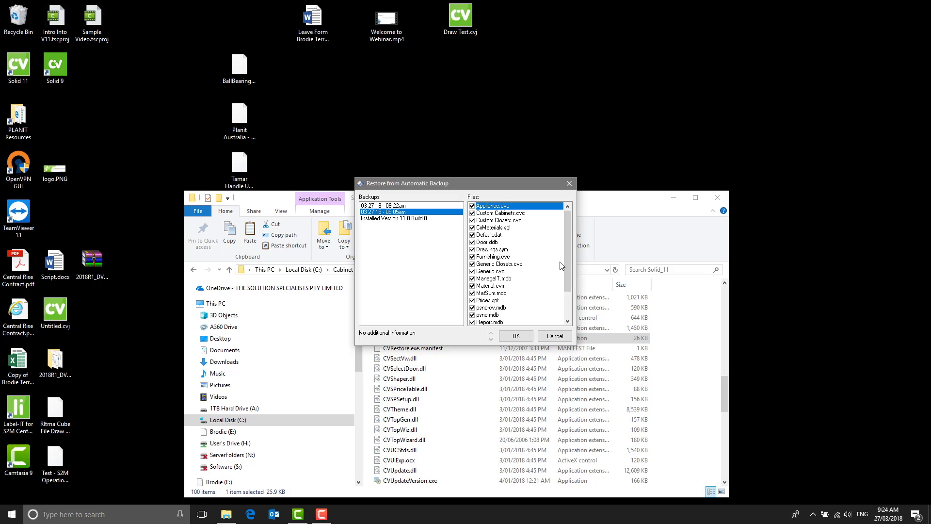
left_click(370, 218)
left_click(371, 212)
scroll(484, 222, "down", 2)
scroll(484, 222, "up", 4)
scroll(483, 221, "down", 4)
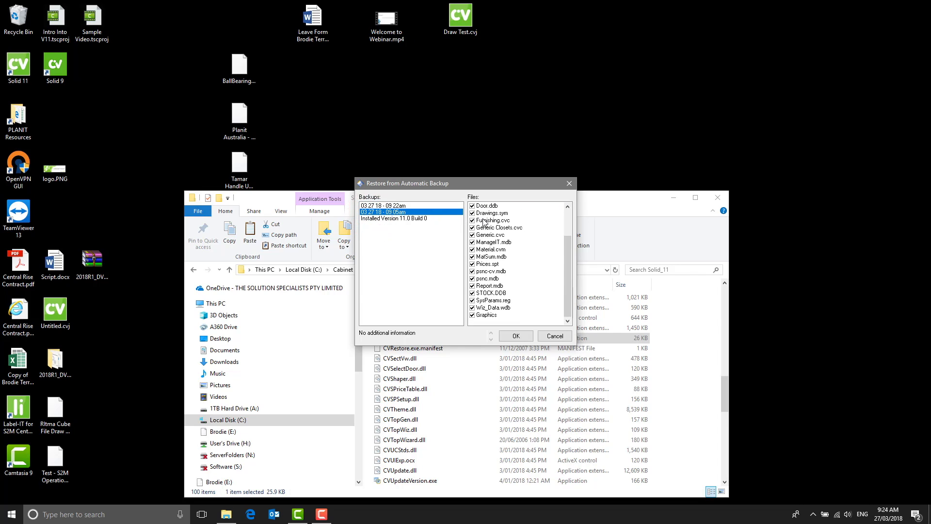
scroll(478, 317, "up", 4)
scroll(475, 296, "down", 4)
scroll(476, 310, "up", 3)
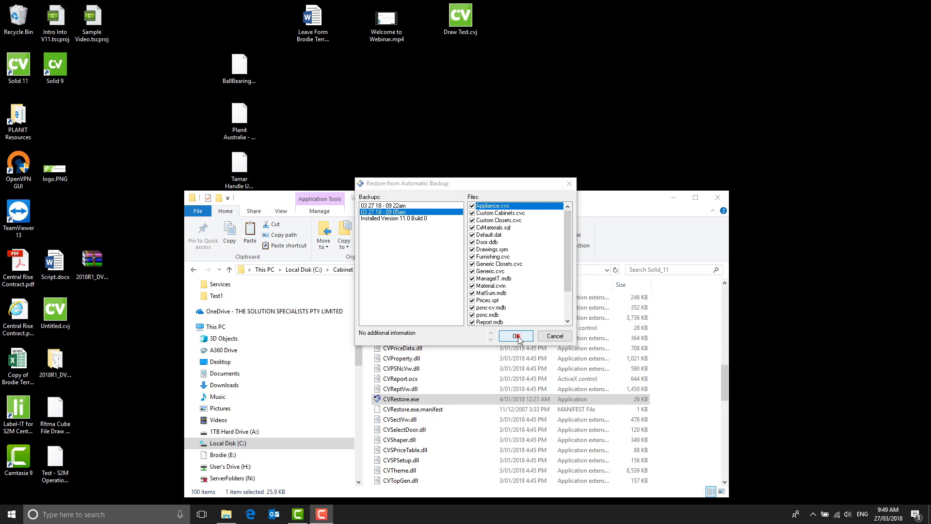
left_click(515, 336)
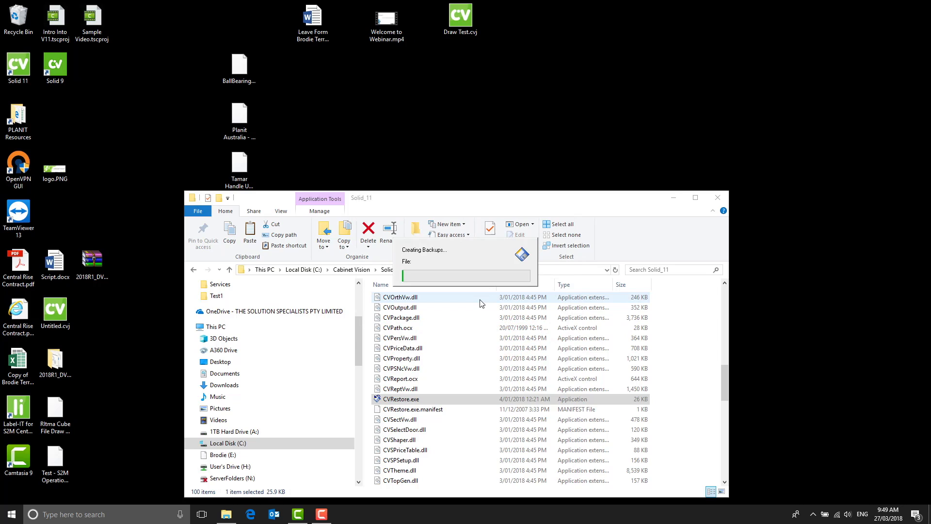